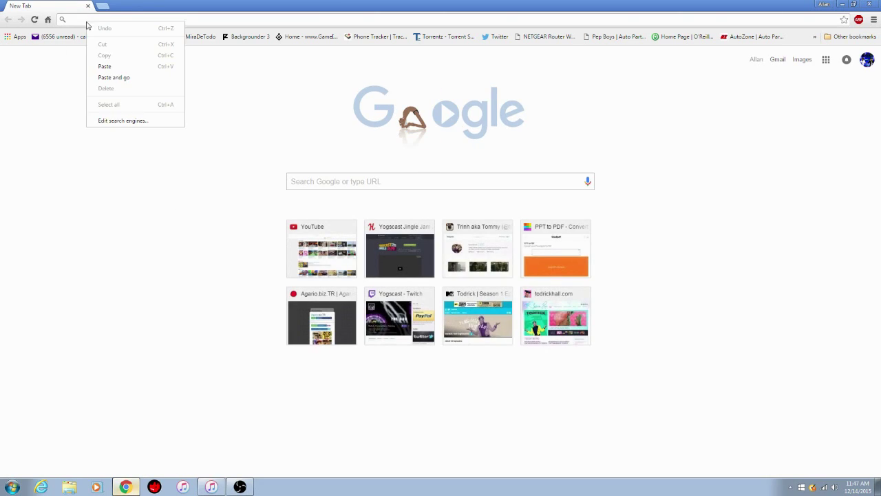
Load the Curse Voice Minecraft page and download the CurseClientSetup installer, keeping it despite the warning.
{"action": "left_click", "coordinate": [113, 69]}
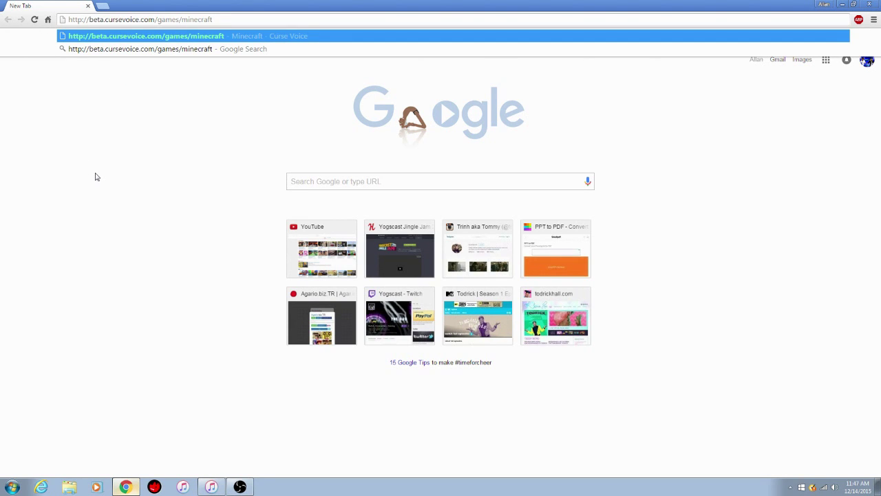
{"action": "key", "text": "Return"}
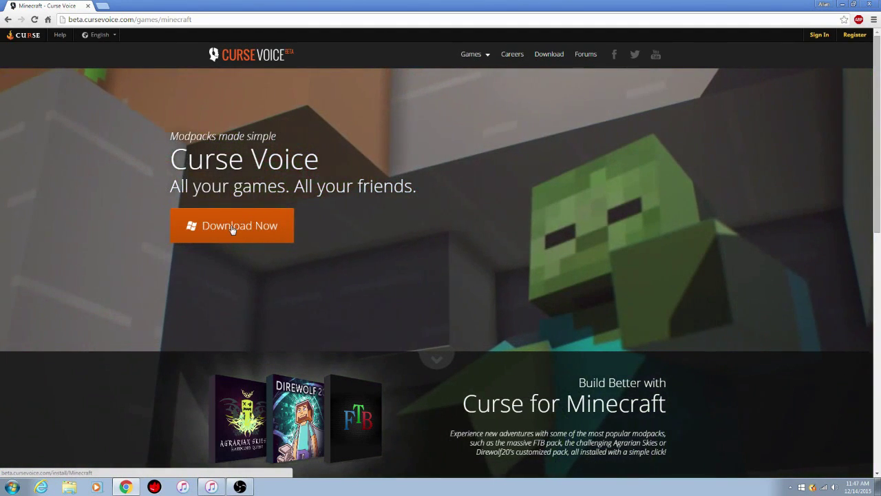
{"action": "left_click", "coordinate": [233, 225]}
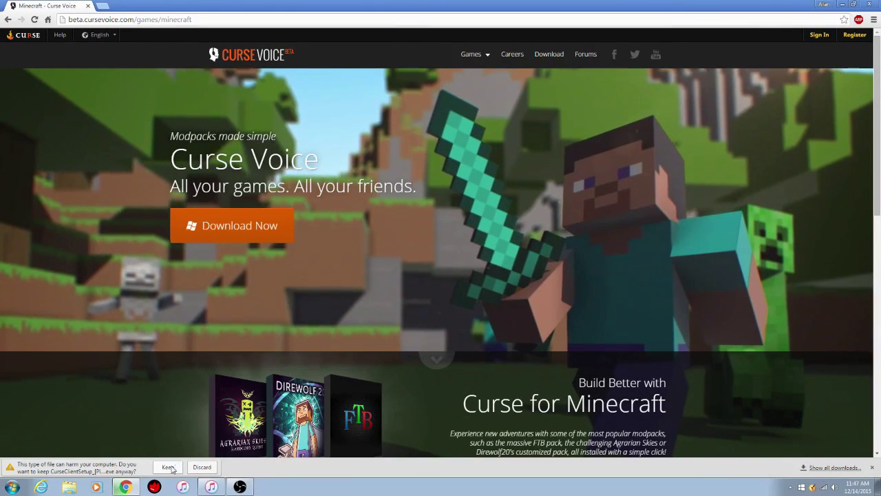
{"action": "left_click", "coordinate": [169, 467]}
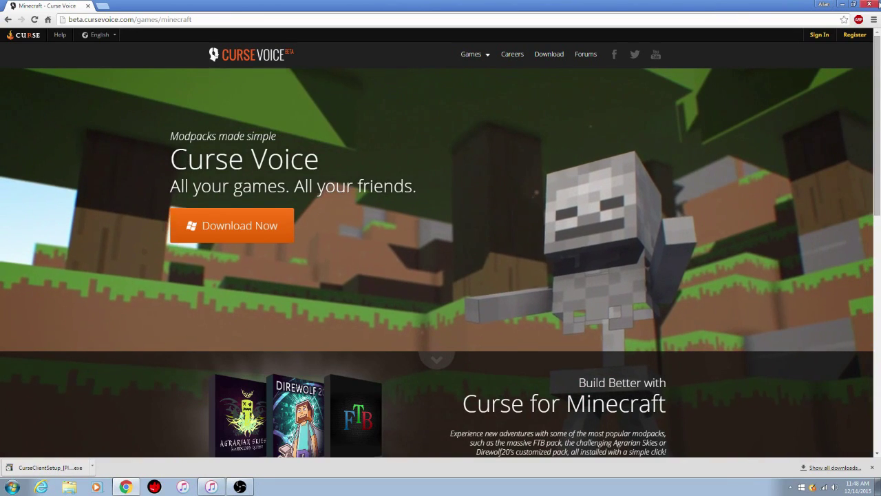
Show the desktop and drag the Curse shortcut into the centre of the screen.
{"action": "key", "text": "super+d"}
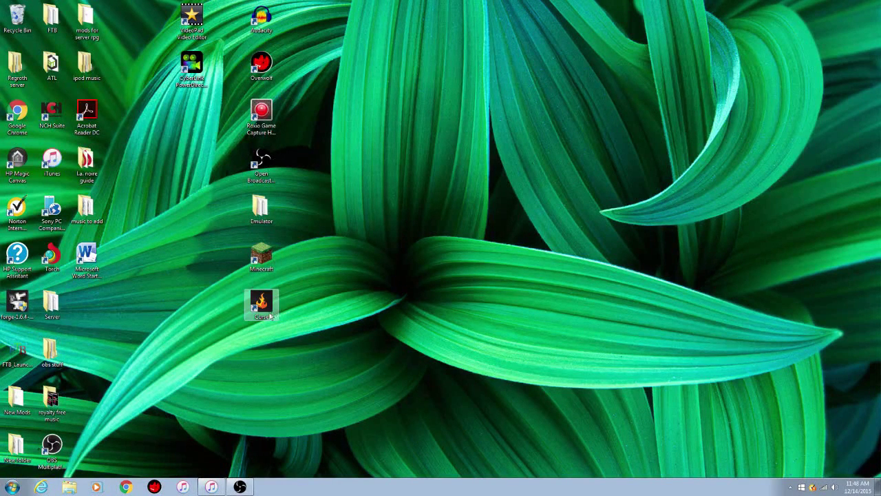
{"action": "left_click_drag", "start_coordinate": [262, 303], "coordinate": [88, 310]}
{"action": "left_click_drag", "start_coordinate": [133, 65], "coordinate": [122, 19]}
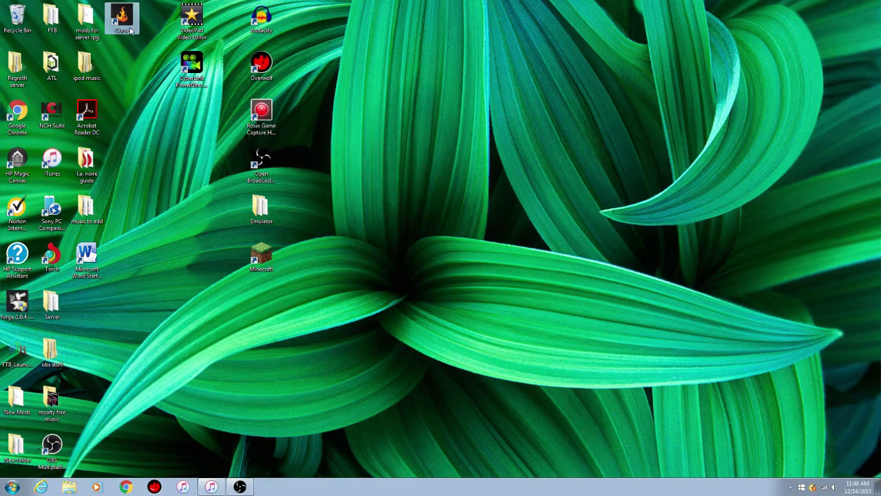
{"action": "left_click_drag", "start_coordinate": [270, 297], "coordinate": [417, 268]}
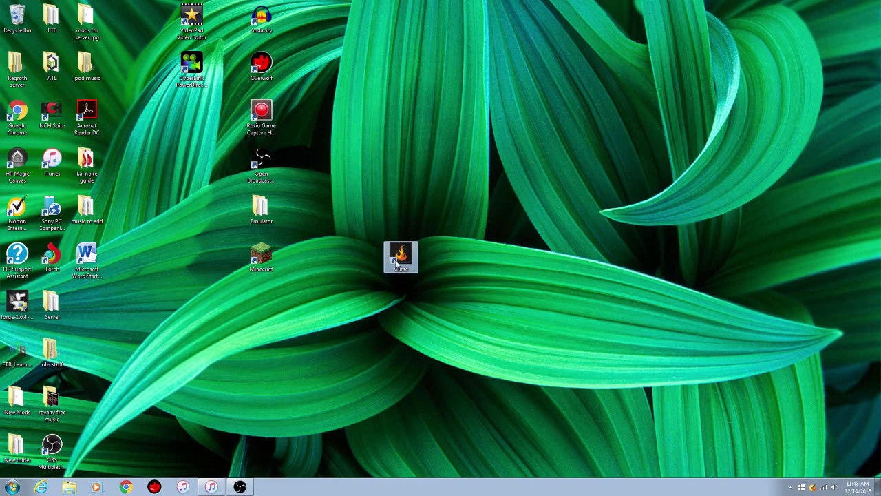
Launch the Curse client from its desktop shortcut and let it open on Home.
{"action": "double_click", "coordinate": [401, 256]}
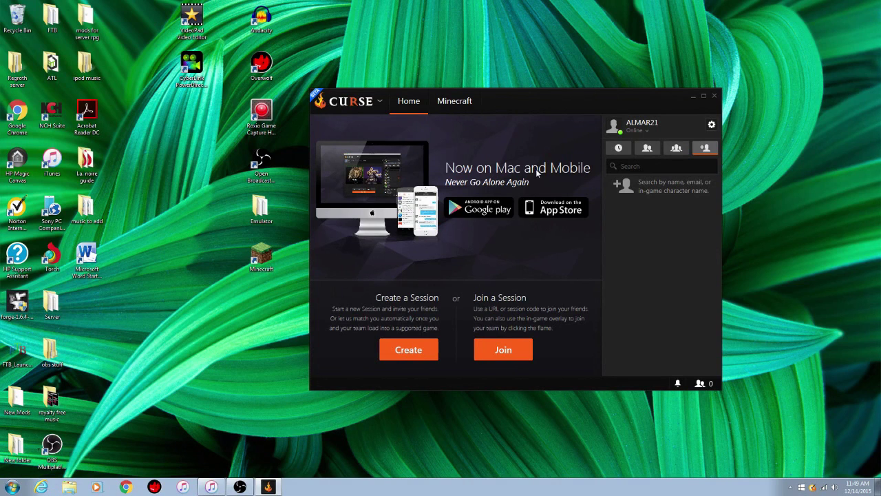
Search all Minecraft modpacks for 'project' to check Project Ozone, then return to the Minecraft page.
{"action": "left_click", "coordinate": [457, 98]}
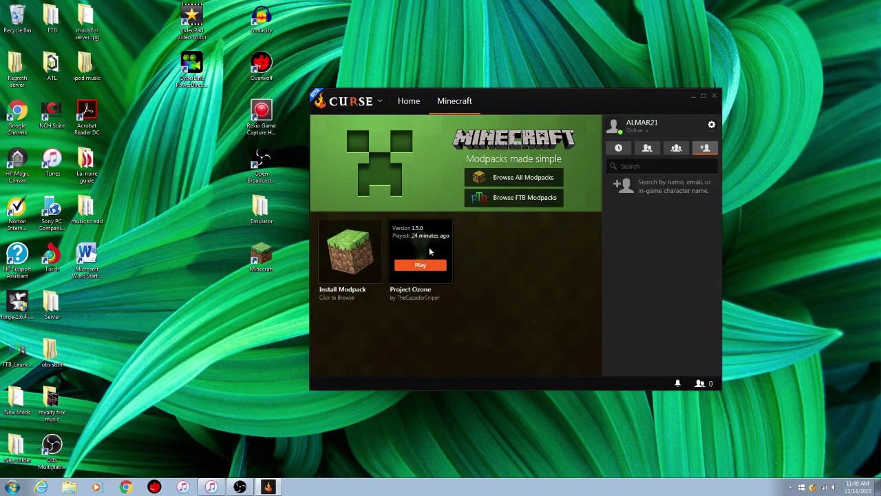
{"action": "left_click", "coordinate": [526, 179]}
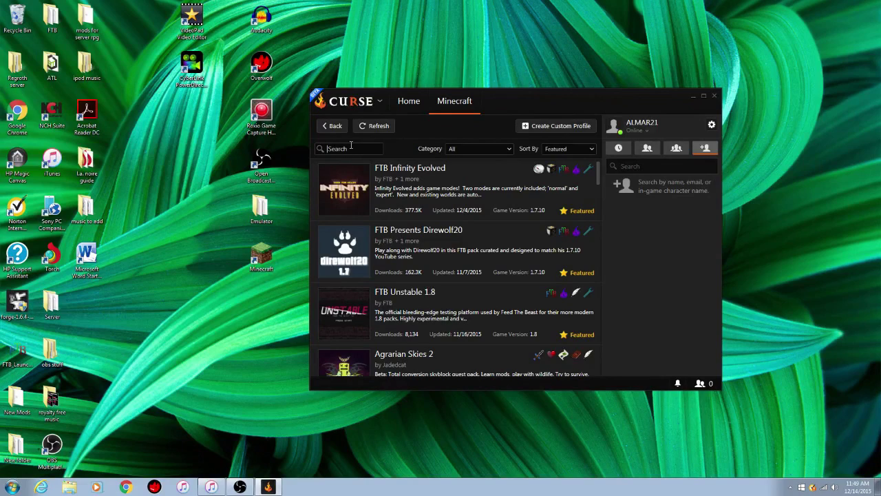
{"action": "left_click", "coordinate": [348, 148]}
{"action": "type", "text": "projec"}
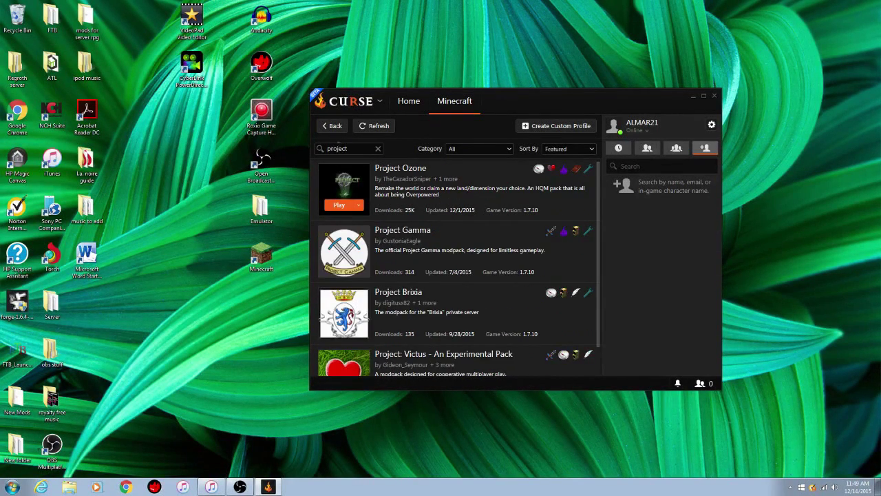
{"action": "type", "text": "t"}
{"action": "left_click", "coordinate": [335, 126]}
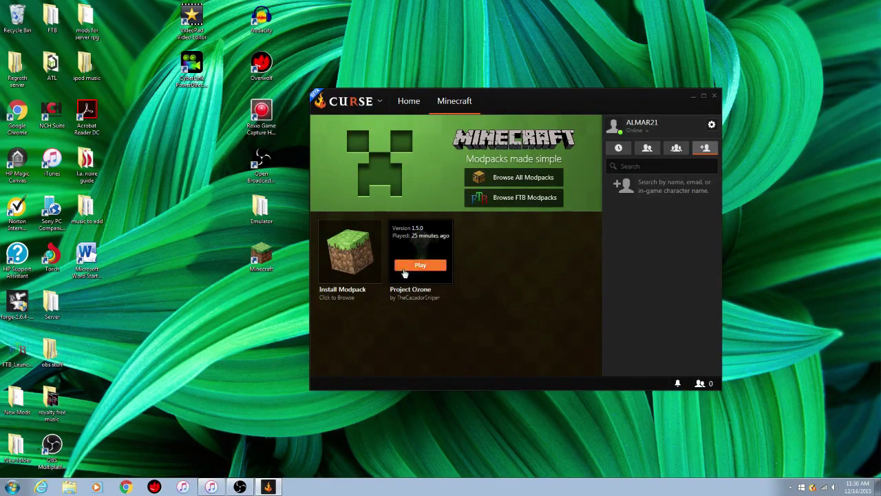
Play the Project Ozone profile through the Minecraft Launcher and minimize the Curse window.
{"action": "mouse_move", "coordinate": [422, 237]}
{"action": "left_click", "coordinate": [431, 269]}
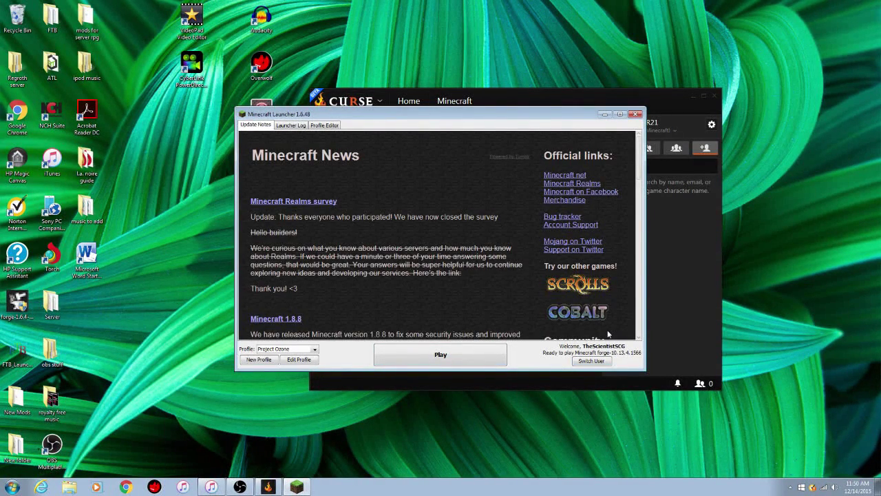
{"action": "left_click", "coordinate": [451, 359]}
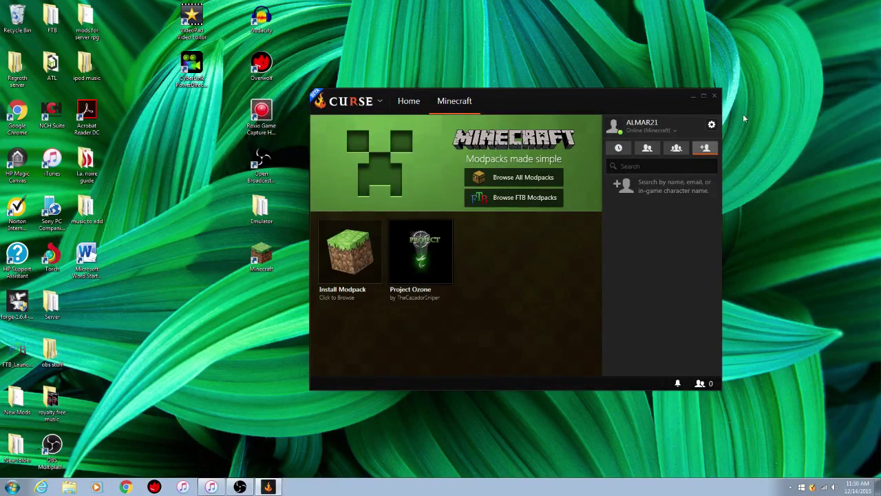
{"action": "left_click", "coordinate": [693, 98]}
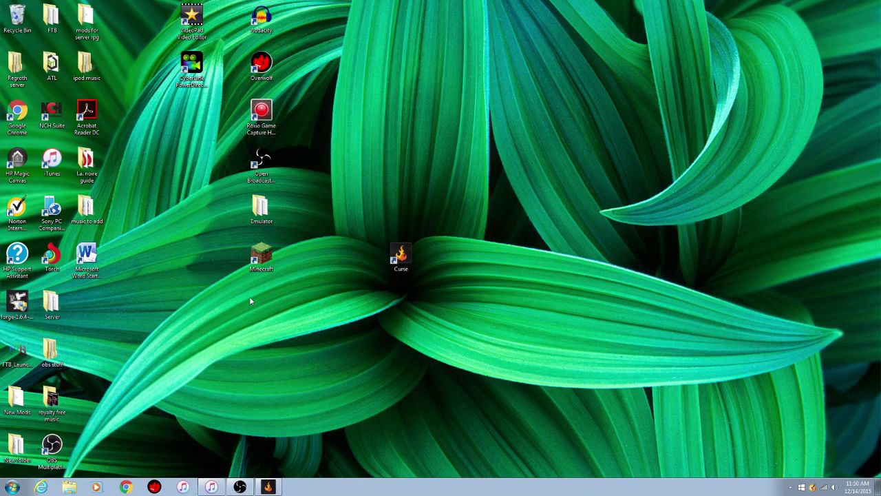
Drag the Curse shortcut back below the Minecraft shortcut while the modpack loads.
{"action": "left_click_drag", "start_coordinate": [401, 256], "coordinate": [261, 303]}
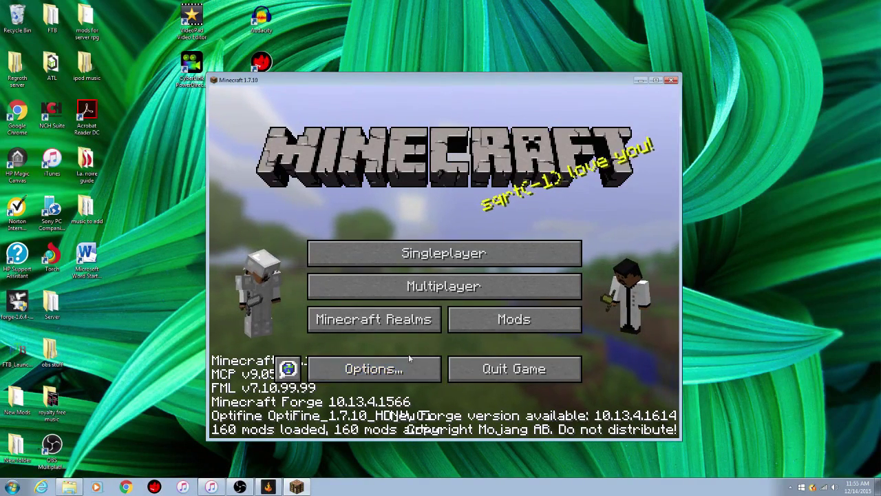
Delete the existing 'Project ozone' singleplayer world and return to the main menu.
{"action": "left_click", "coordinate": [439, 253]}
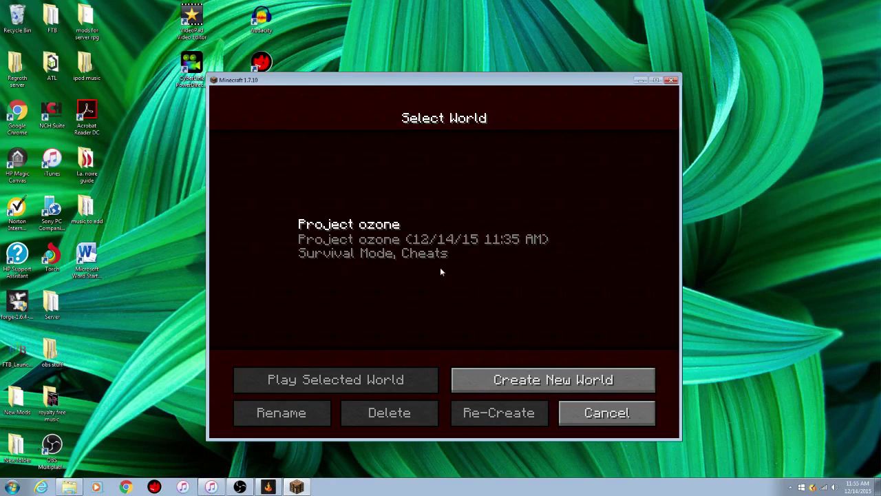
{"action": "left_click", "coordinate": [349, 241]}
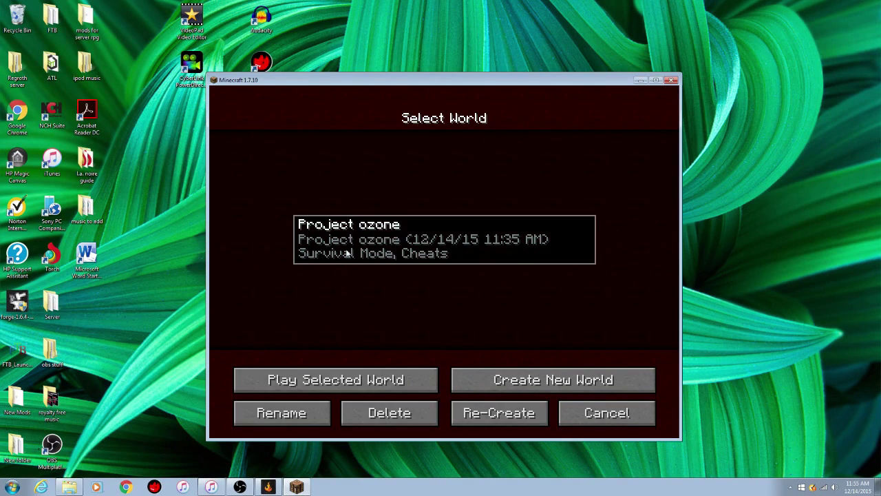
{"action": "left_click", "coordinate": [397, 413]}
{"action": "left_click", "coordinate": [360, 289]}
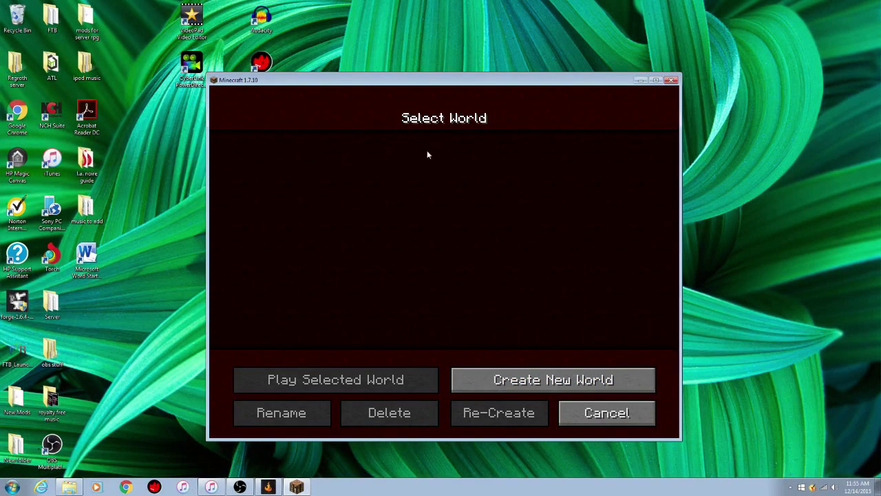
{"action": "left_click", "coordinate": [606, 412]}
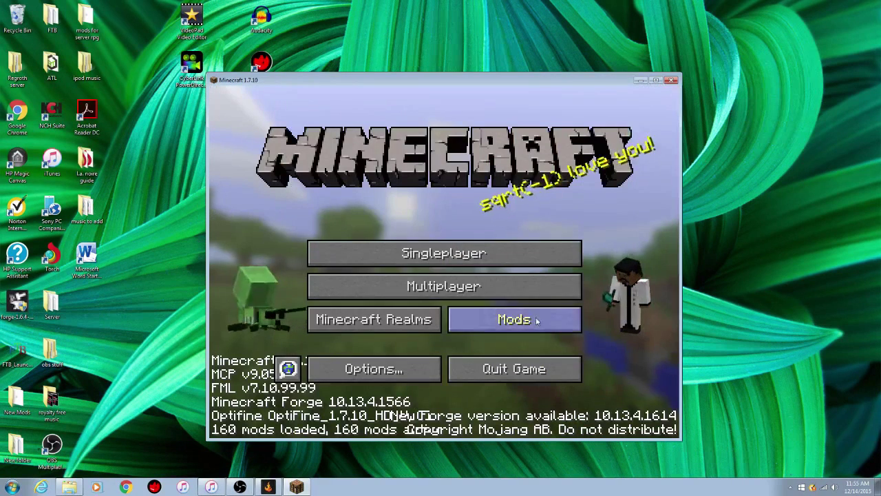
Start creating a new world, cycling the game mode back to Survival.
{"action": "left_click", "coordinate": [482, 262]}
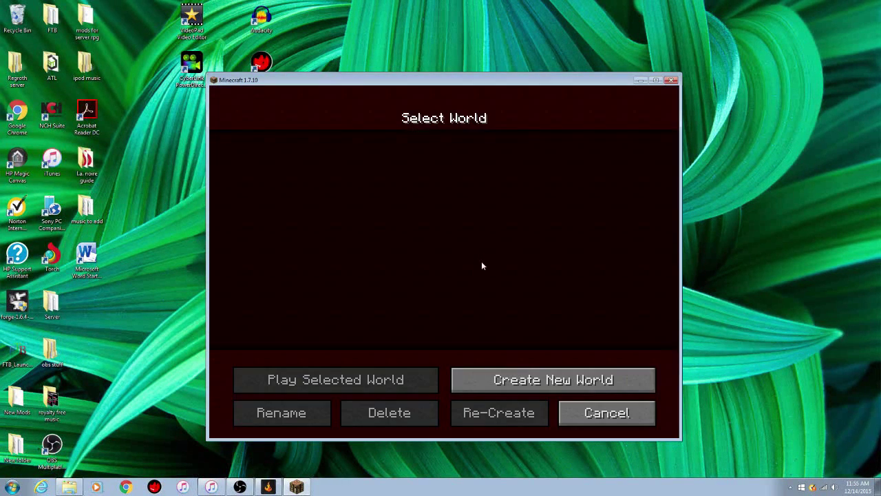
{"action": "left_click", "coordinate": [576, 380]}
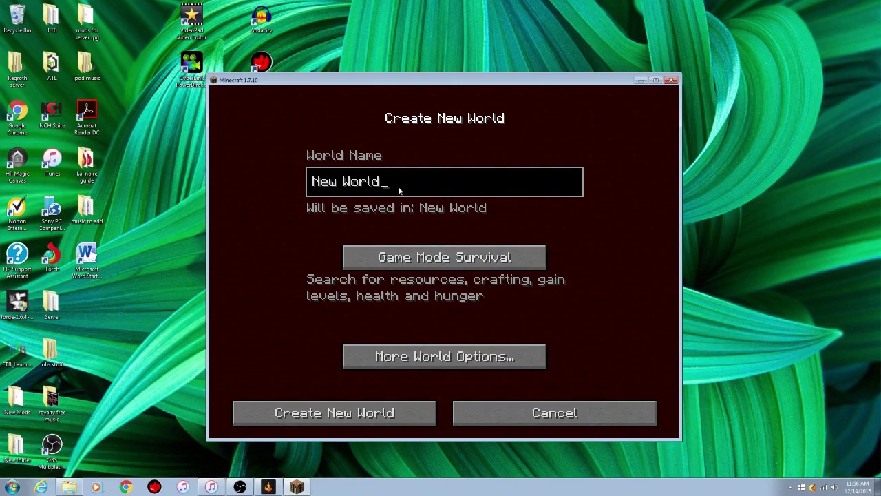
{"action": "left_click", "coordinate": [482, 266]}
{"action": "left_click", "coordinate": [480, 265]}
{"action": "left_click", "coordinate": [480, 264]}
{"action": "left_click", "coordinate": [480, 265]}
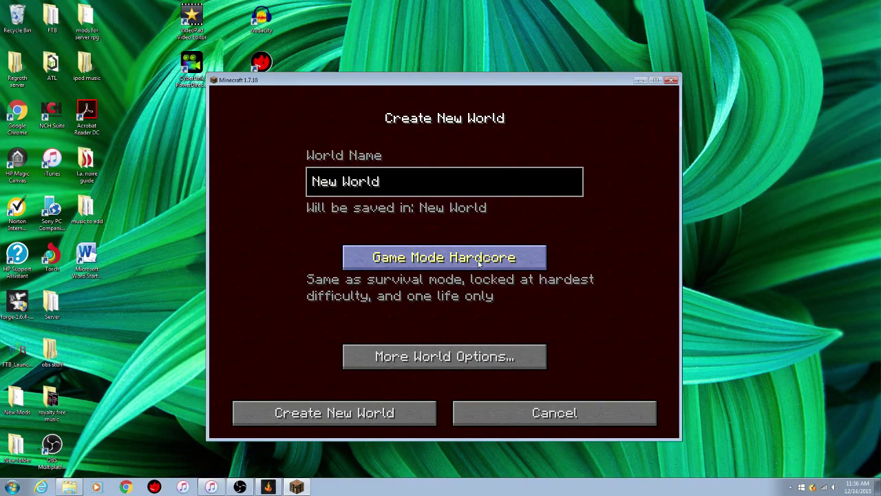
{"action": "left_click", "coordinate": [480, 264]}
{"action": "left_click", "coordinate": [480, 265]}
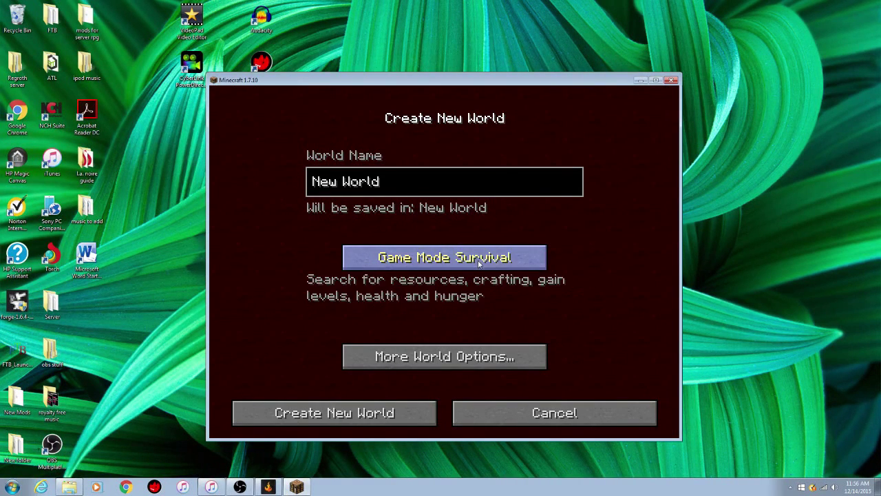
In More World Options, choose Garden of Glass world type with Allow Cheats and Bonus Chest ON.
{"action": "left_click", "coordinate": [469, 360]}
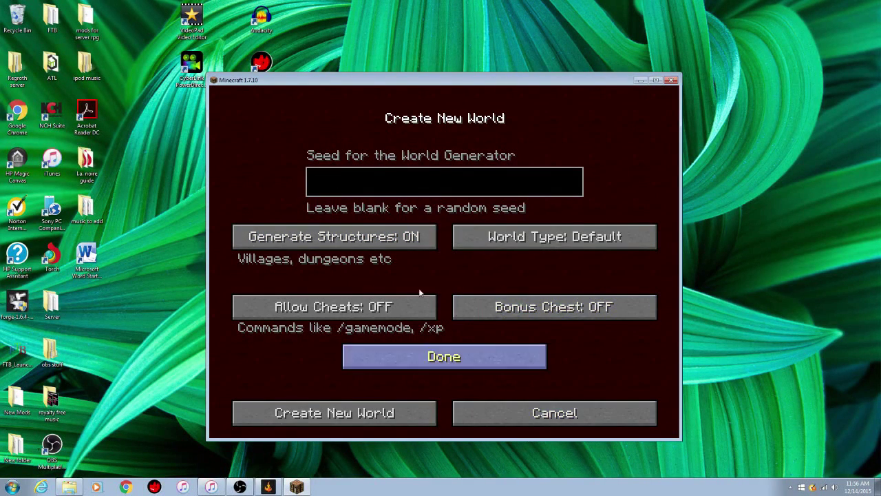
{"action": "left_click", "coordinate": [569, 236]}
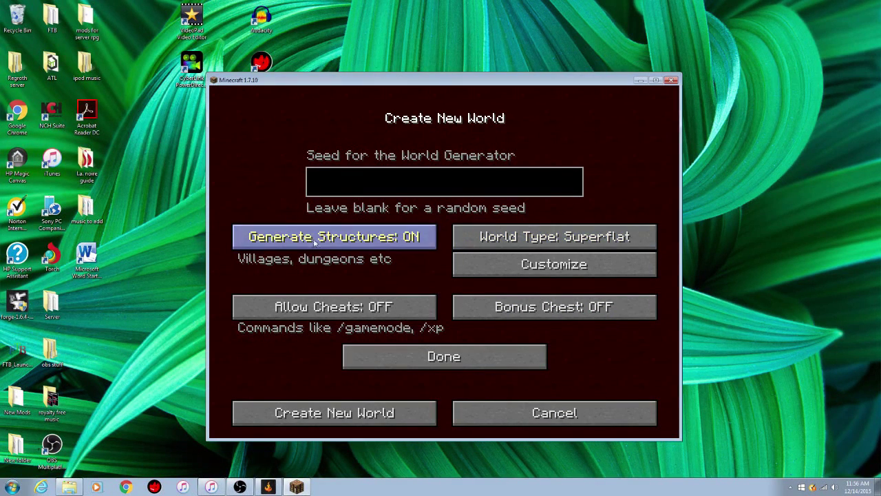
{"action": "left_click", "coordinate": [508, 242]}
{"action": "left_click", "coordinate": [509, 241]}
{"action": "left_click", "coordinate": [508, 242]}
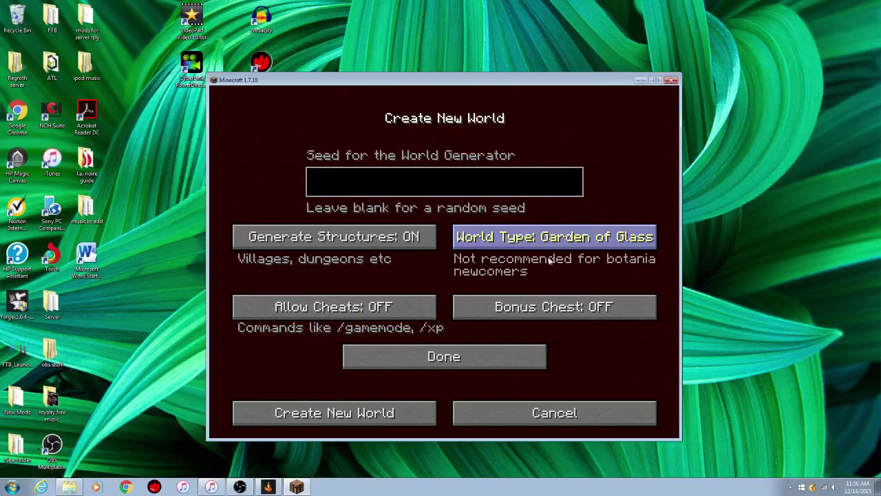
{"action": "left_click", "coordinate": [365, 311]}
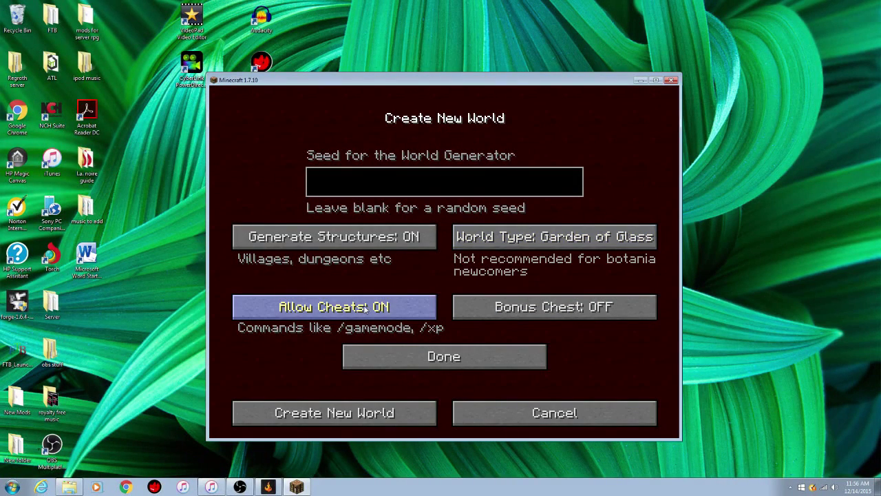
{"action": "left_click", "coordinate": [597, 311]}
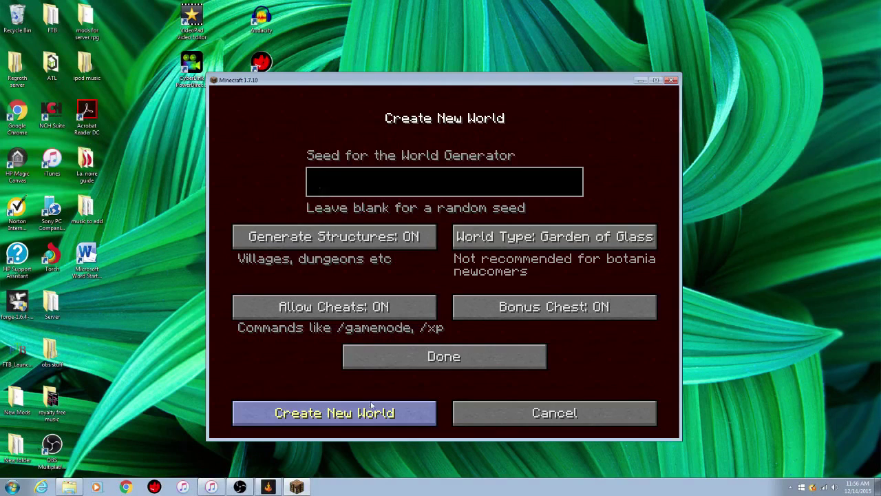
Set the game mode to Creative and create the new world.
{"action": "left_click", "coordinate": [469, 363]}
{"action": "left_click", "coordinate": [400, 261]}
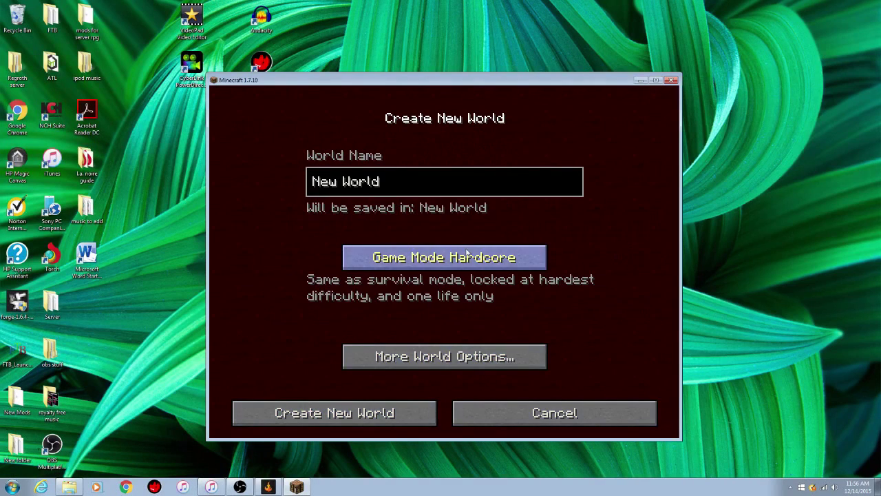
{"action": "left_click", "coordinate": [399, 260]}
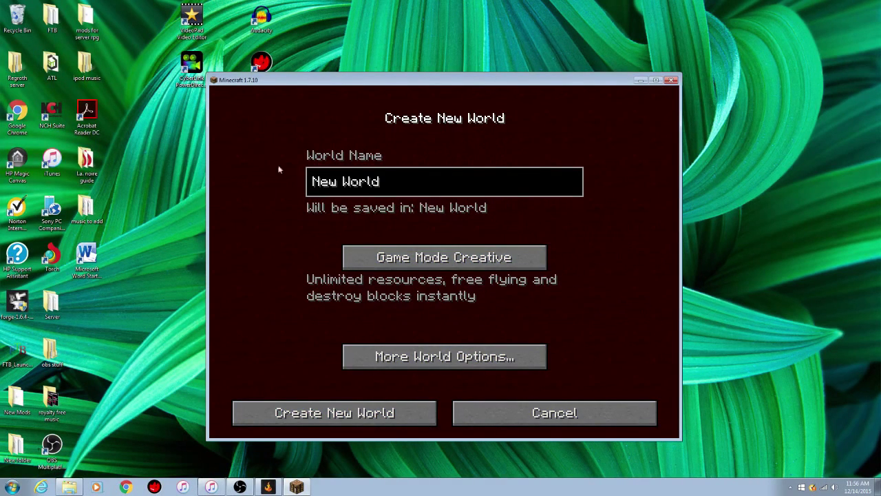
{"action": "left_click", "coordinate": [334, 413]}
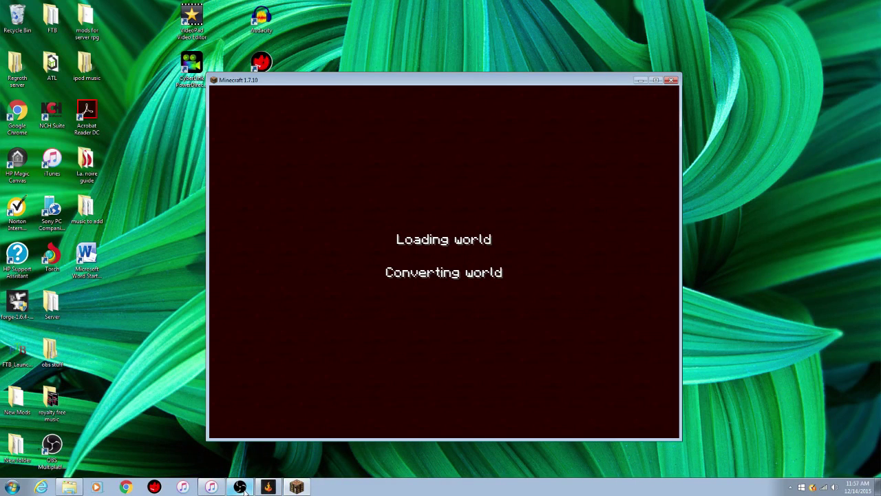
Wait for the new world to finish loading, clicking near the bottom of the loading screen.
{"action": "left_click", "coordinate": [240, 487]}
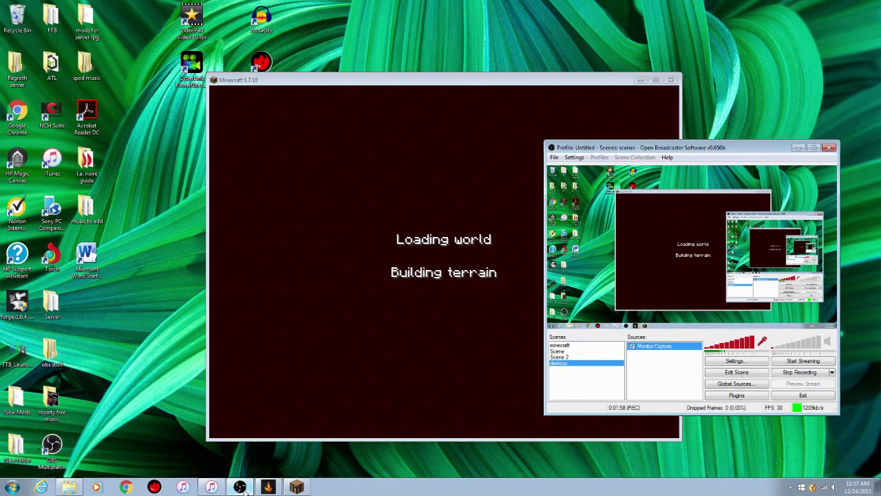
{"action": "left_click", "coordinate": [240, 488]}
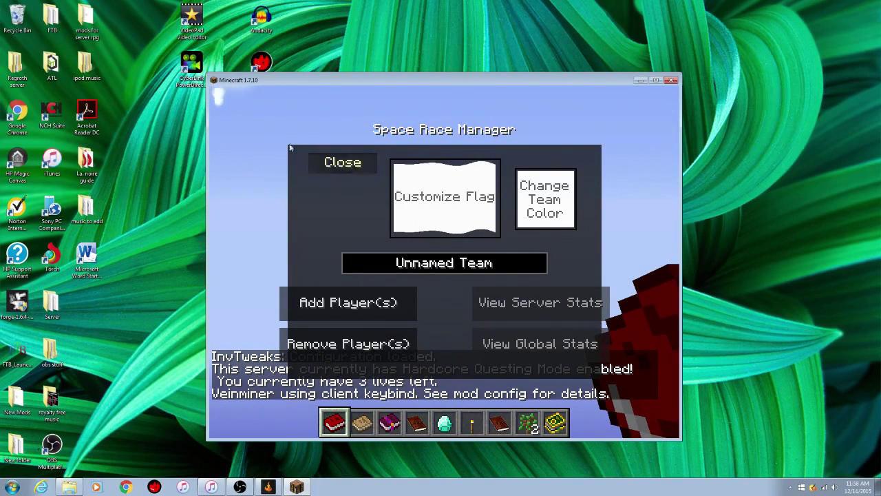
Close the Space Race Manager team screen to resume play on the floating island.
{"action": "left_click", "coordinate": [338, 165]}
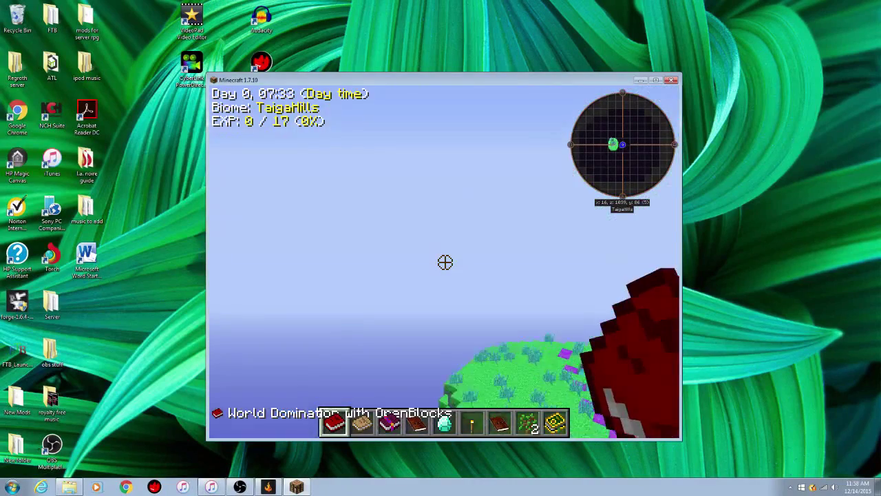
{"action": "key", "text": "Escape"}
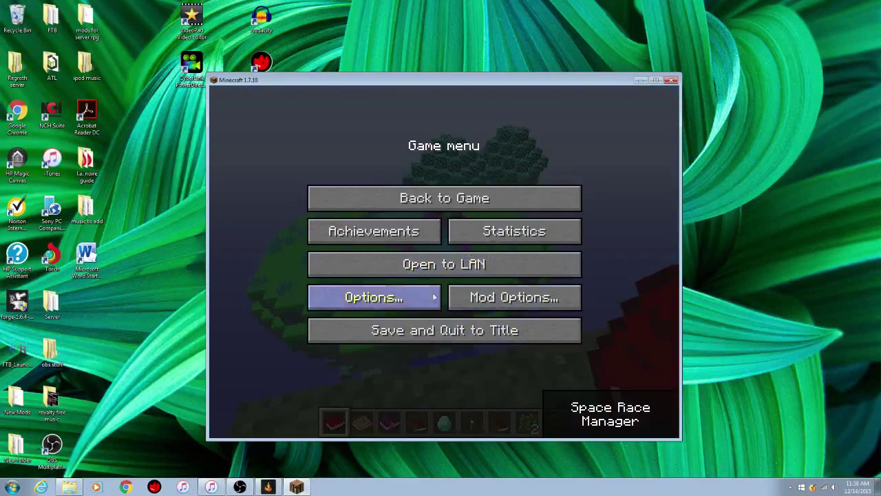
{"action": "left_click", "coordinate": [434, 296]}
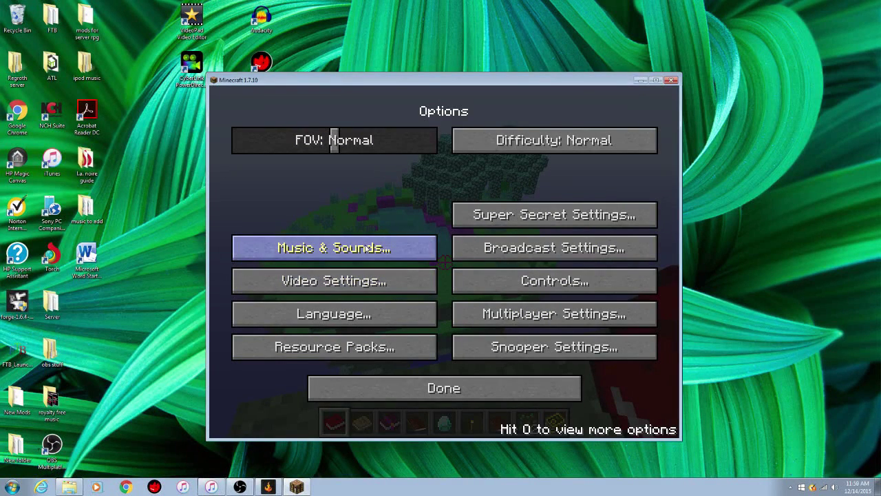
{"action": "left_click", "coordinate": [375, 279]}
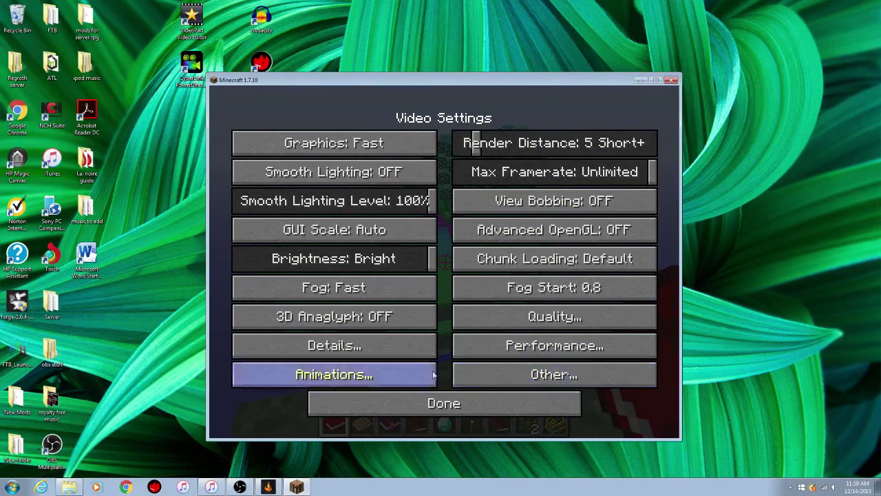
{"action": "left_click", "coordinate": [495, 405]}
{"action": "left_click", "coordinate": [484, 382]}
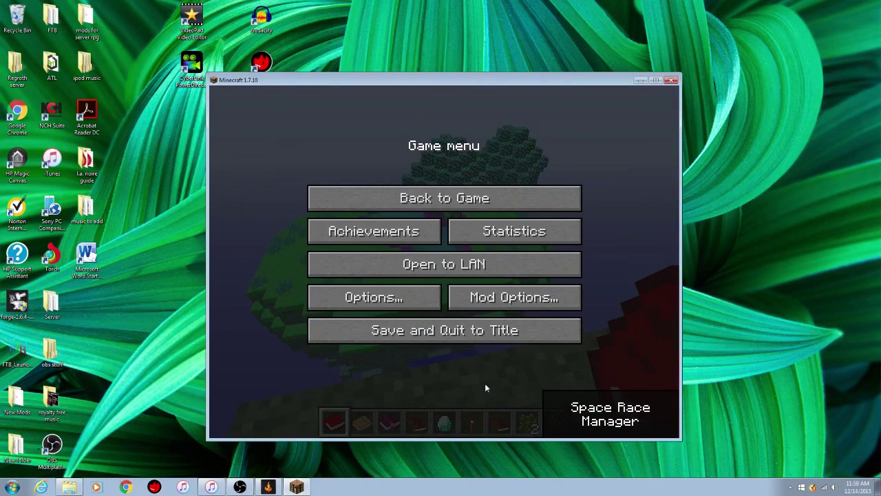
{"action": "left_click", "coordinate": [427, 204]}
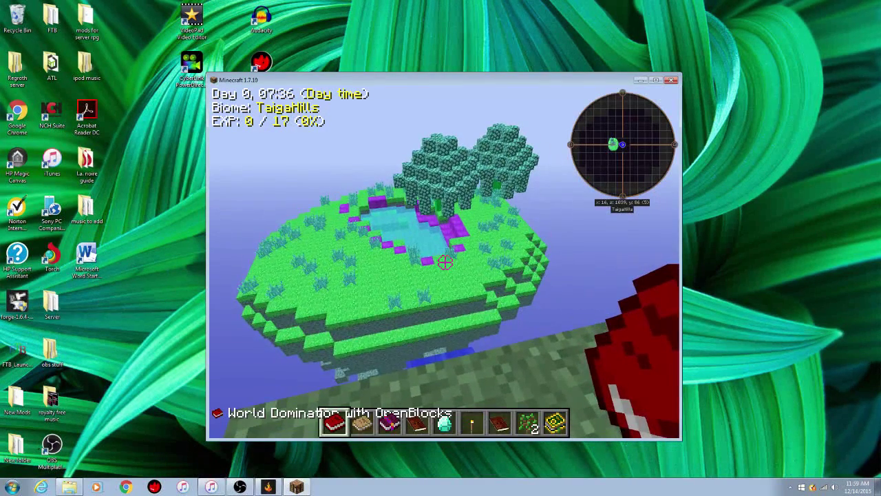
{"action": "key", "text": "slash"}
{"action": "type", "text": "seed"}
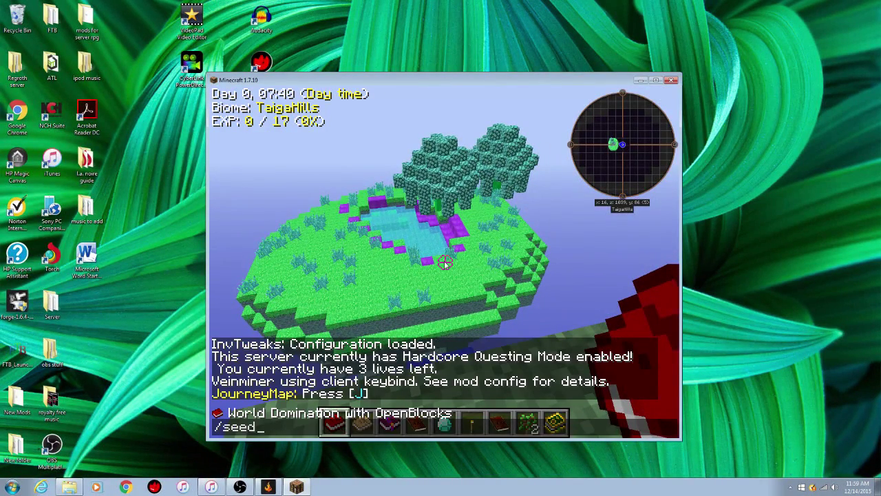
{"action": "key", "text": "Return"}
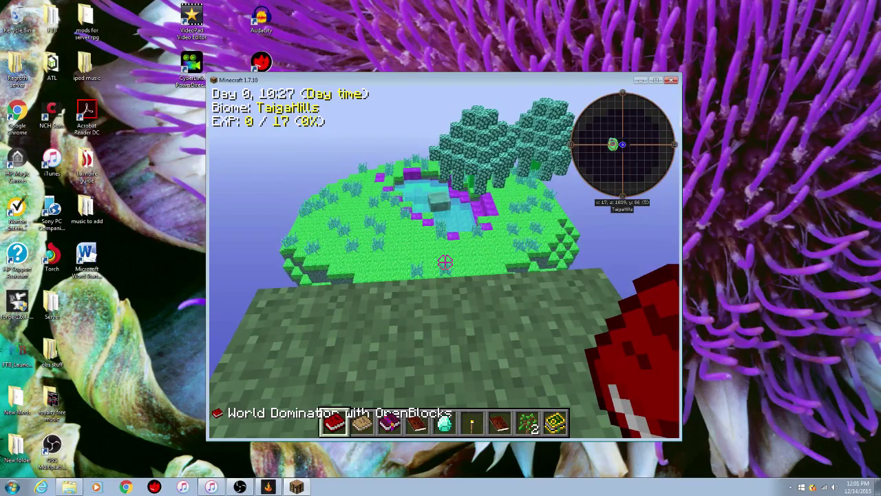
Bring up the Game menu while standing on the Garden of Glass starting island at Day 0.
{"action": "mouse_move", "coordinate": [444, 262]}
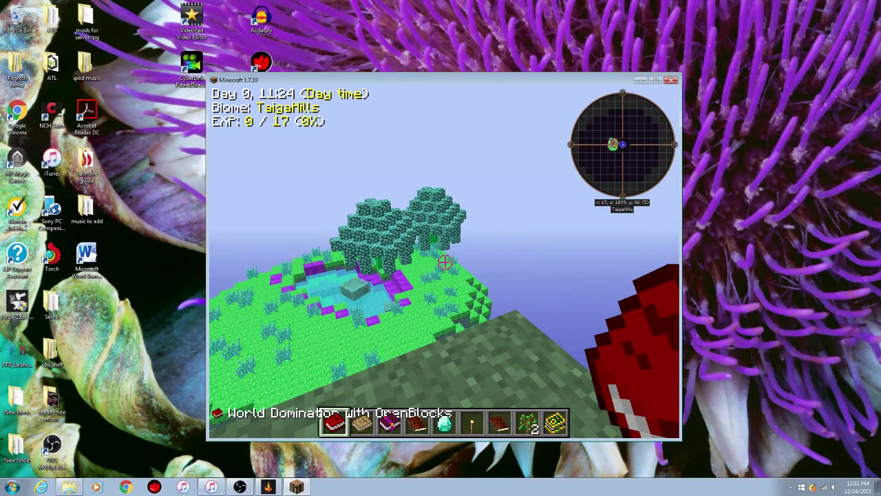
{"action": "key", "text": "Escape"}
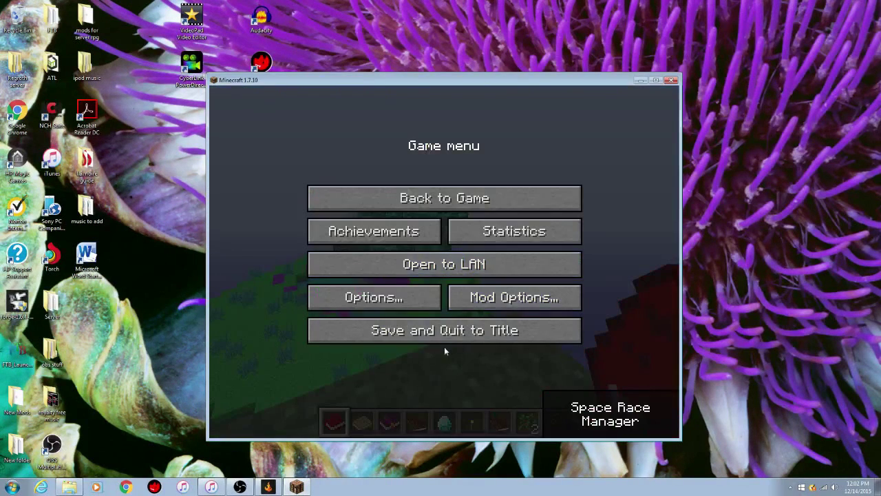